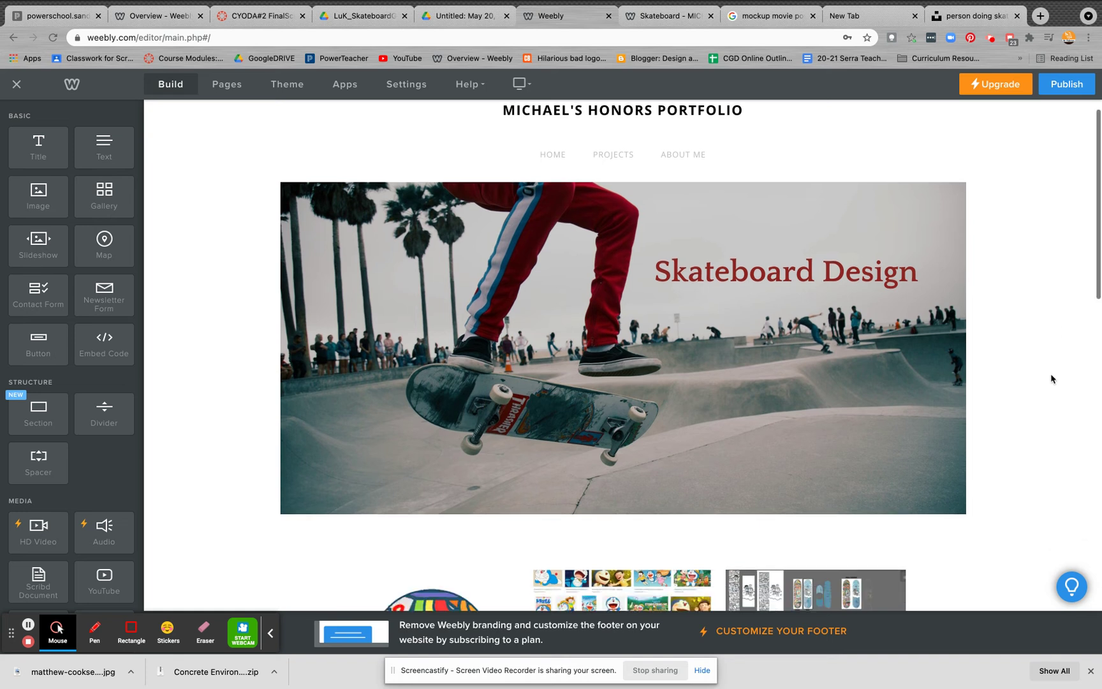
Examine the Skateboard page in the editor, including its header banner, Skateboard Design title and gallery of design images
{"action": "mouse_move", "coordinate": [619, 185]}
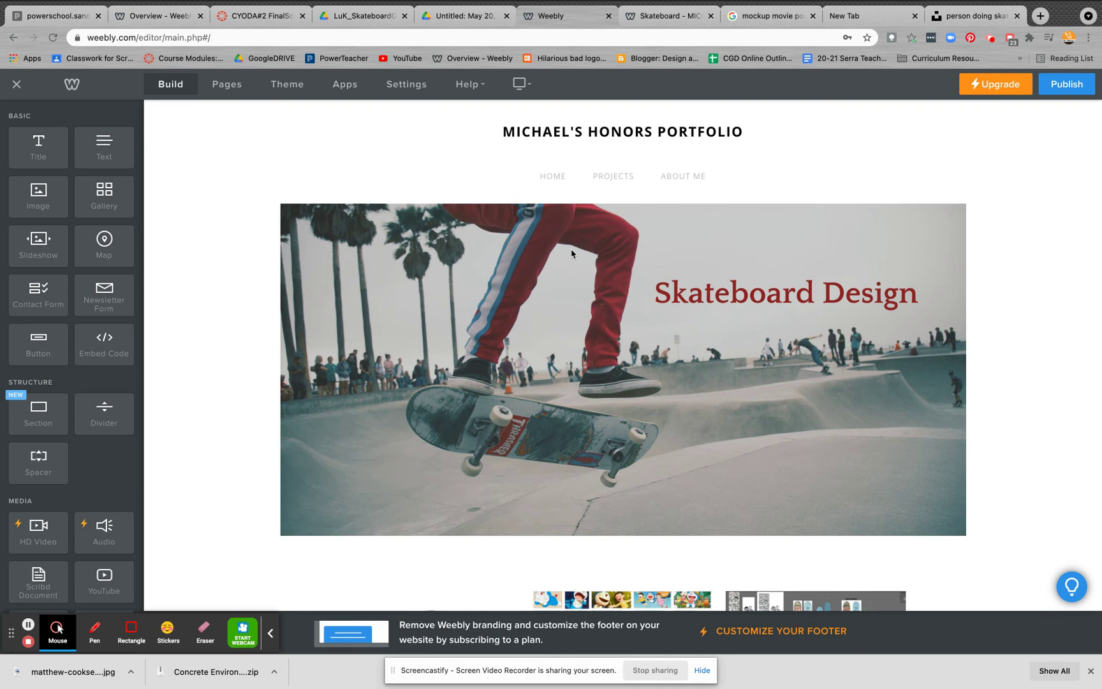
{"action": "scroll", "coordinate": [570, 271], "scroll_direction": "down", "scroll_amount": 2}
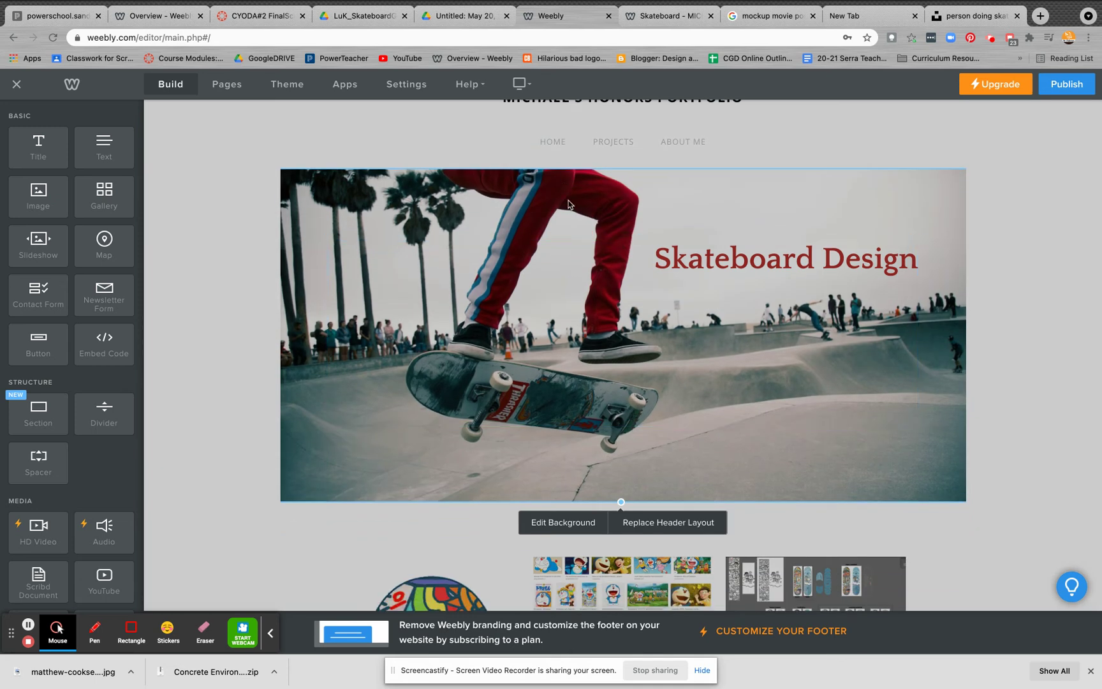
{"action": "left_click", "coordinate": [693, 252]}
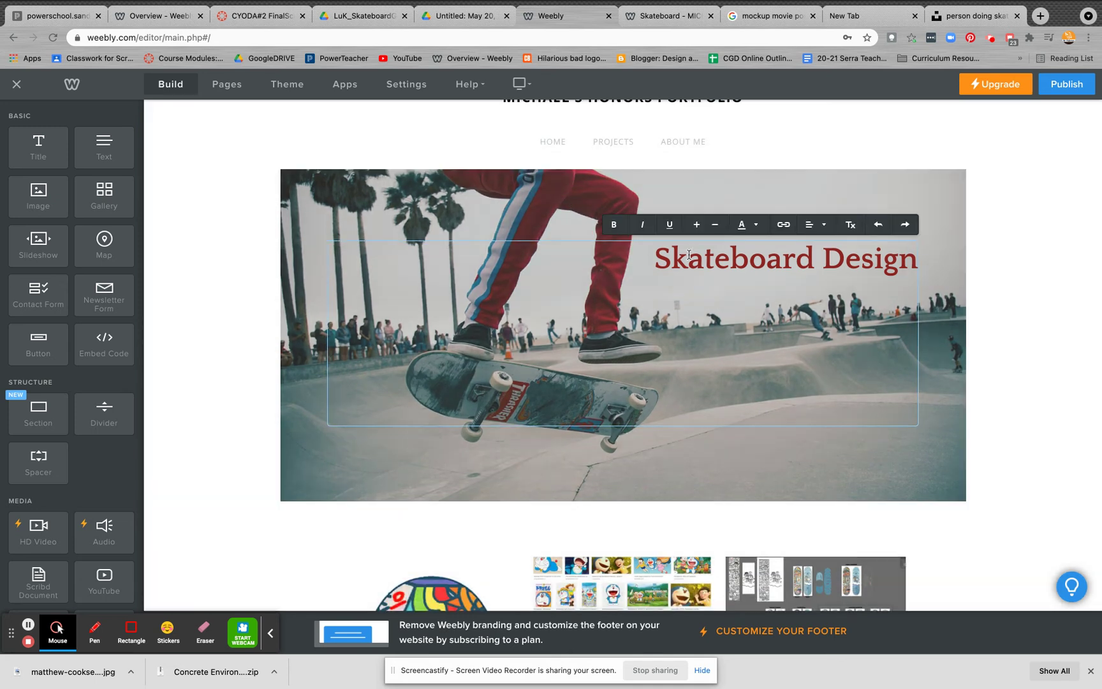
{"action": "left_click_drag", "start_coordinate": [650, 260], "coordinate": [899, 262]}
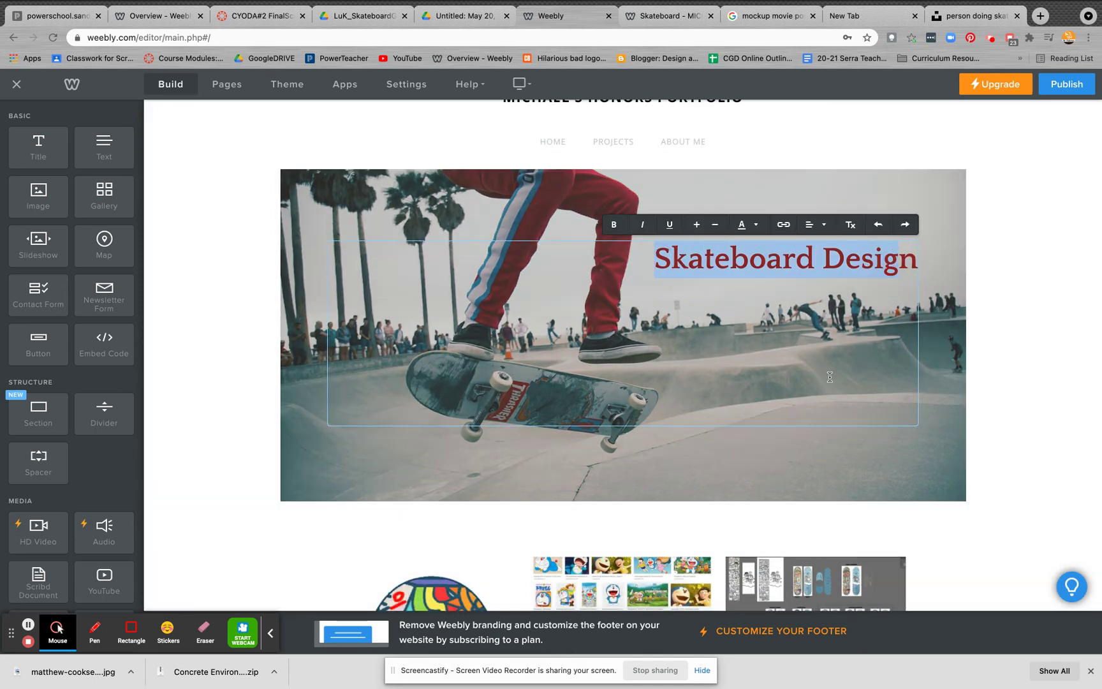
{"action": "scroll", "coordinate": [825, 378], "scroll_direction": "down", "scroll_amount": 5}
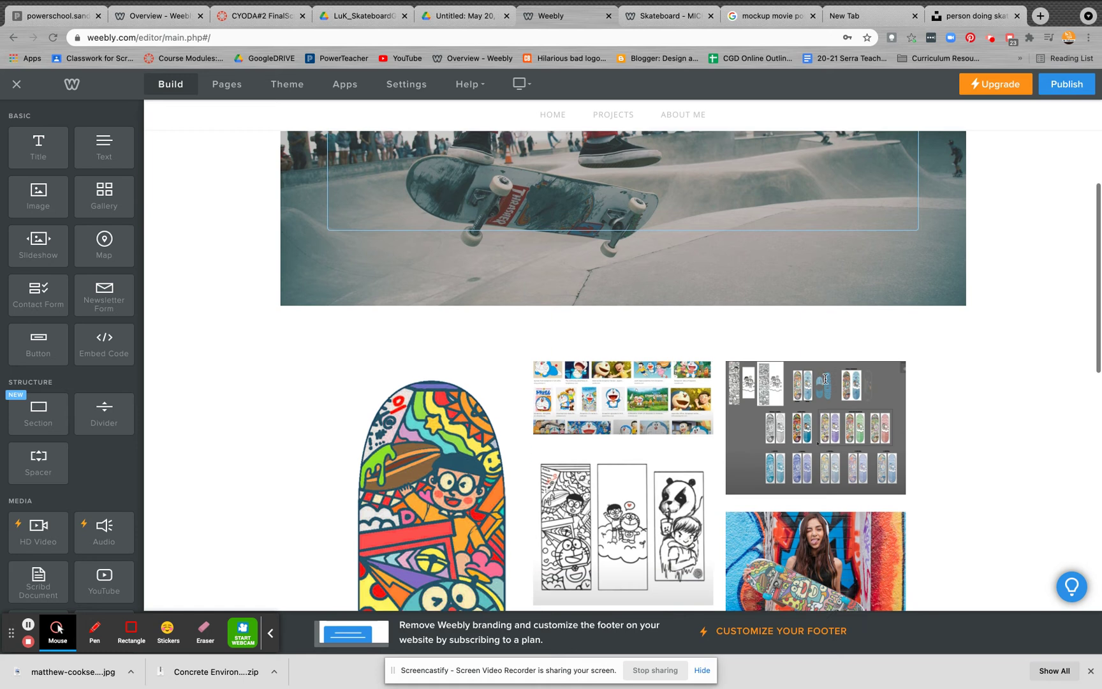
{"action": "scroll", "coordinate": [825, 378], "scroll_direction": "down", "scroll_amount": 2}
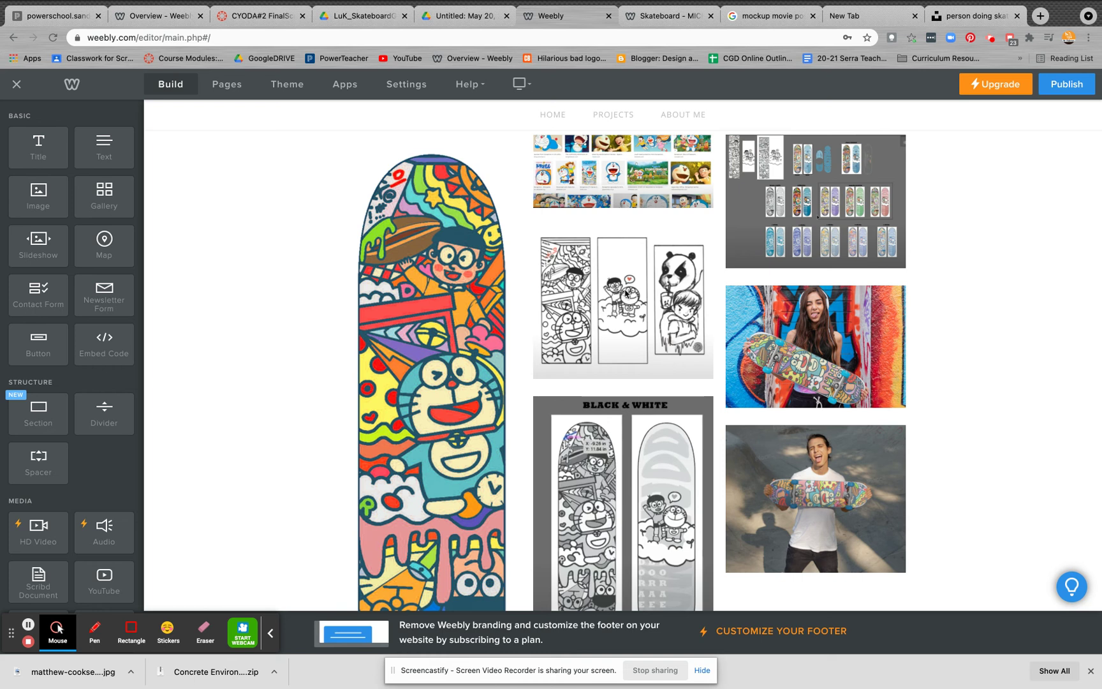
{"action": "scroll", "coordinate": [627, 293], "scroll_direction": "down", "scroll_amount": 1}
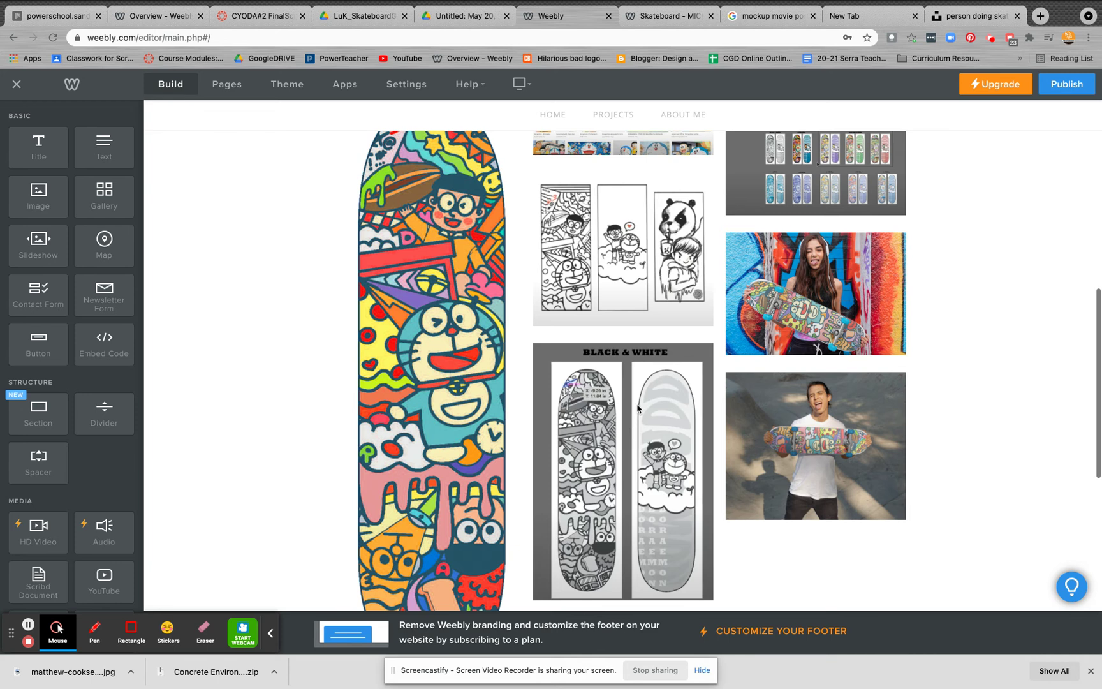
{"action": "scroll", "coordinate": [686, 416], "scroll_direction": "up", "scroll_amount": 3}
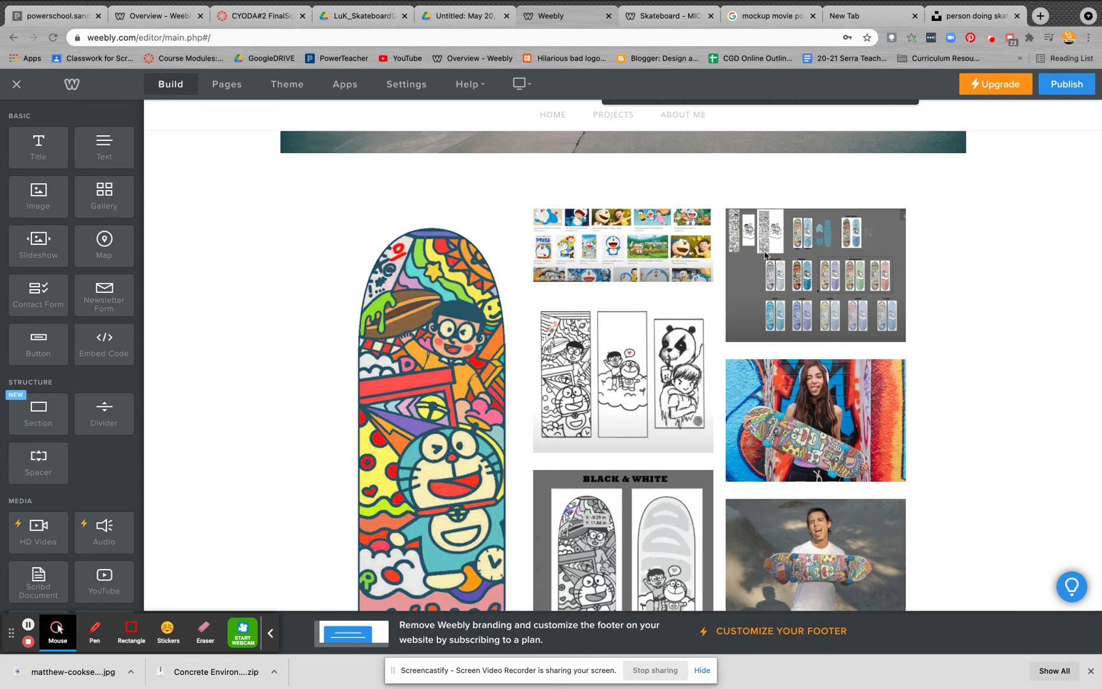
{"action": "scroll", "coordinate": [822, 262], "scroll_direction": "down", "scroll_amount": 1}
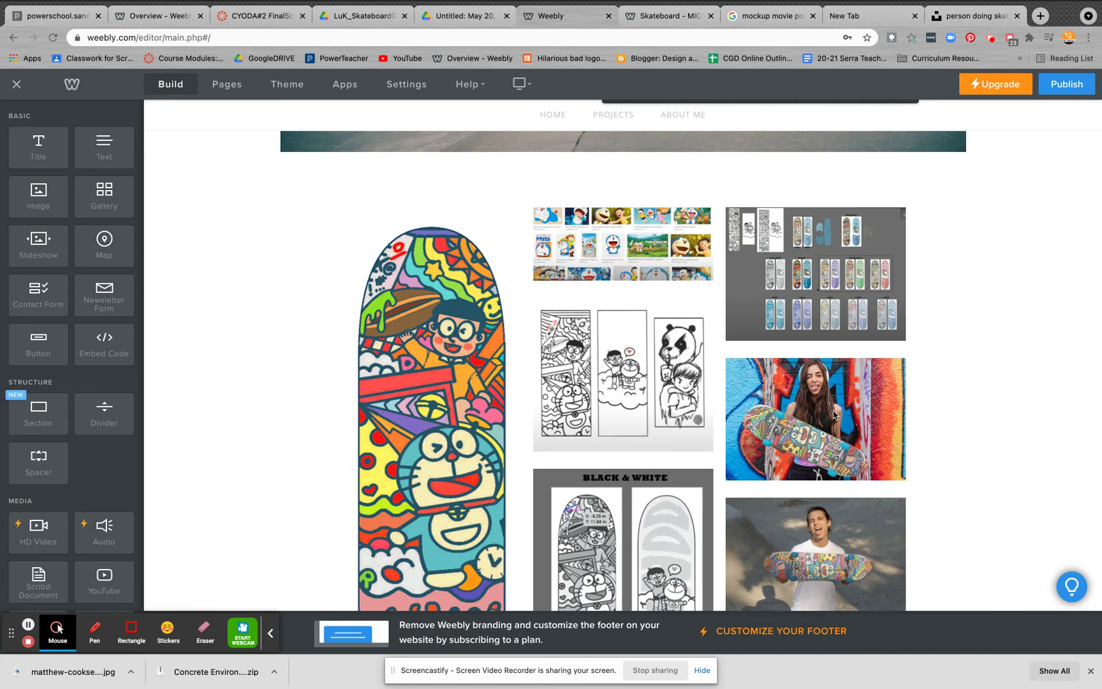
{"action": "left_click", "coordinate": [603, 250]}
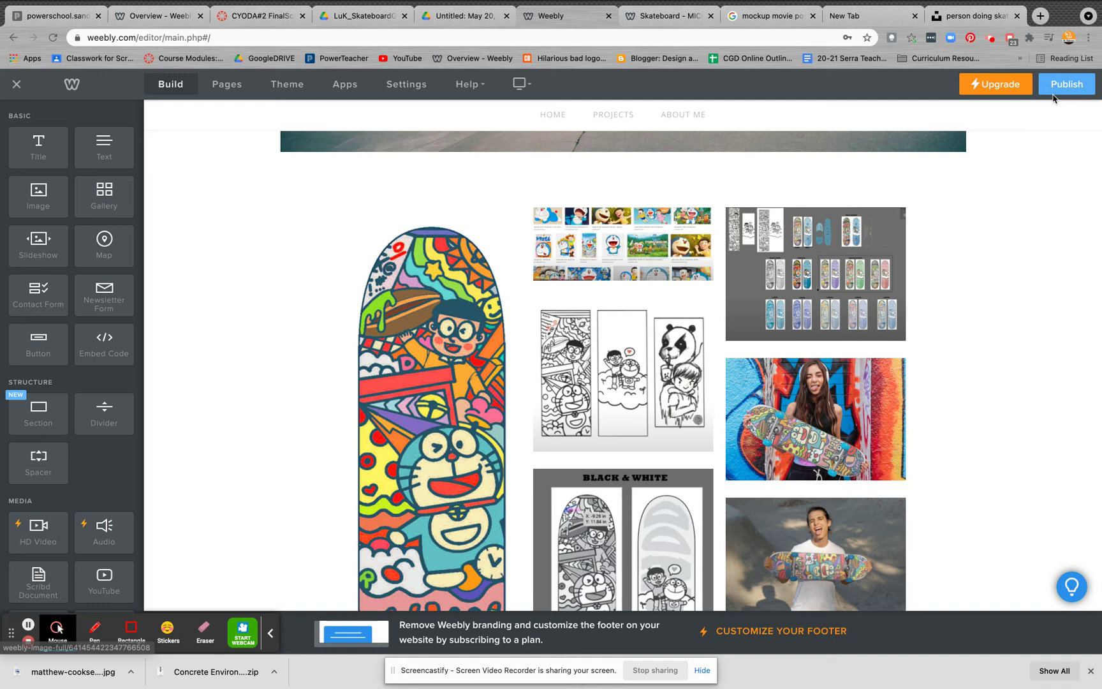
Publish the website and open the Skateboard project page on the live site
{"action": "left_click", "coordinate": [1062, 86]}
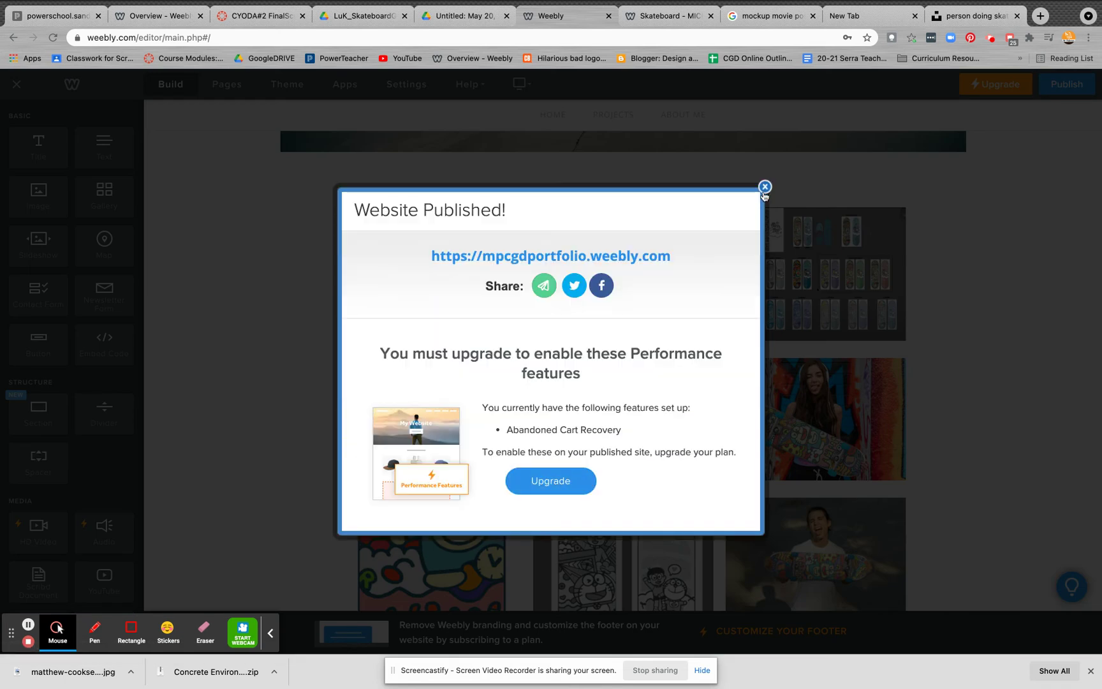
{"action": "left_click", "coordinate": [588, 258]}
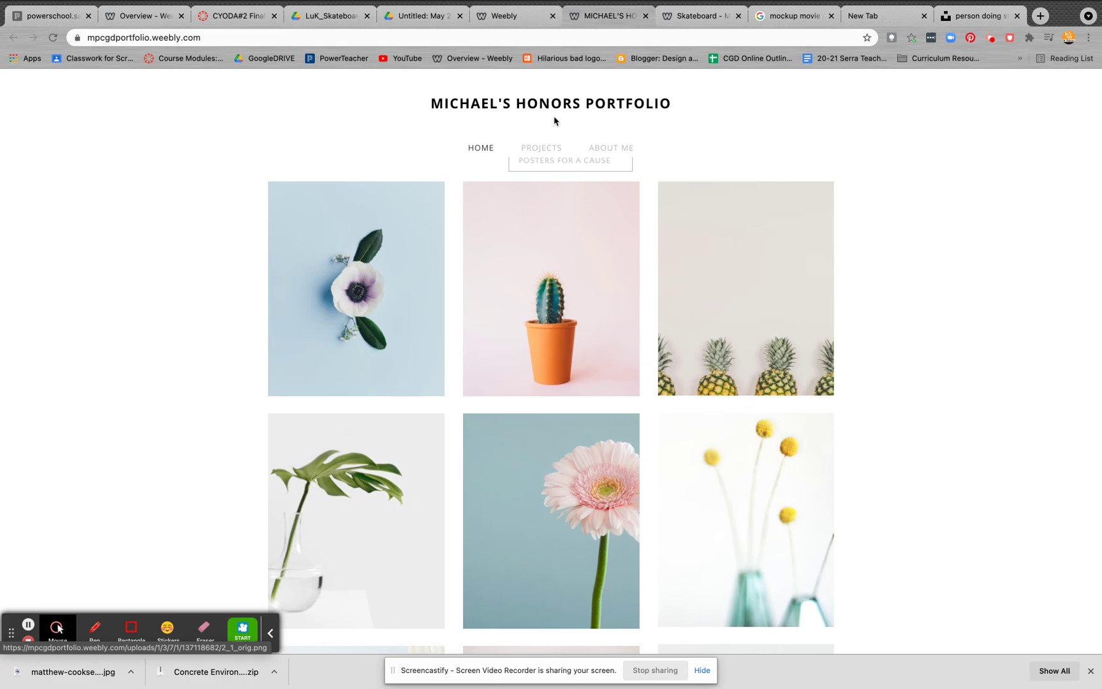
{"action": "mouse_move", "coordinate": [543, 148]}
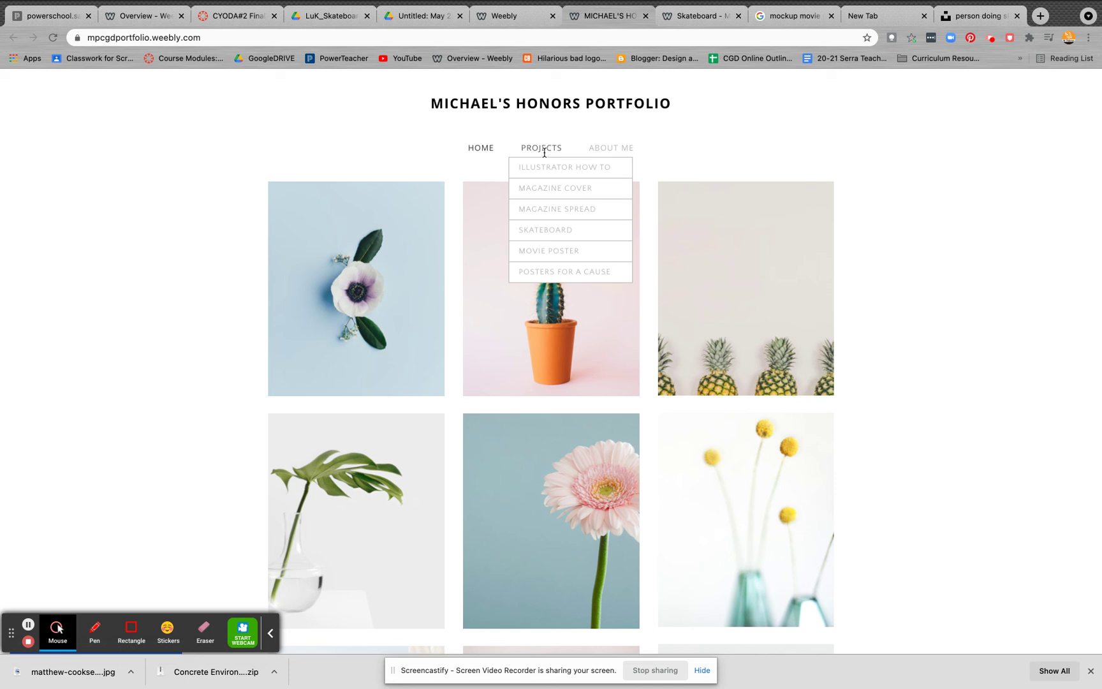
{"action": "left_click", "coordinate": [555, 229]}
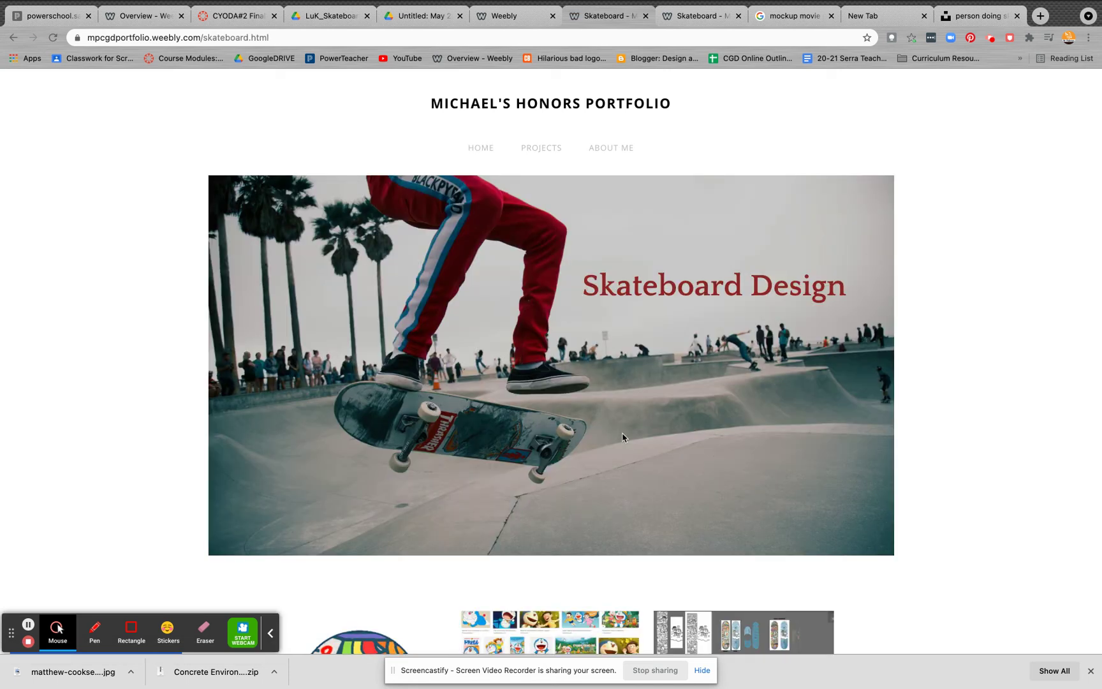
View enlarged versions of the Doraemon research screenshot and the three-panel sketch image in the Skateboard gallery
{"action": "scroll", "coordinate": [422, 349], "scroll_direction": "down", "scroll_amount": 10}
{"action": "scroll", "coordinate": [422, 349], "scroll_direction": "up", "scroll_amount": 3}
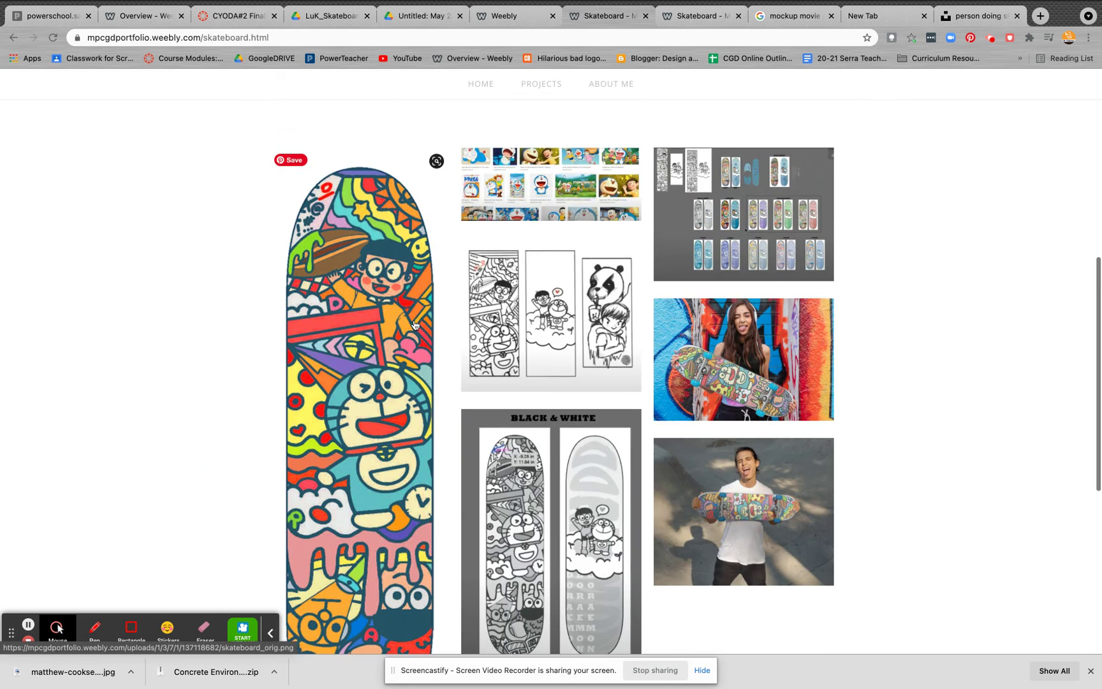
{"action": "left_click", "coordinate": [544, 189]}
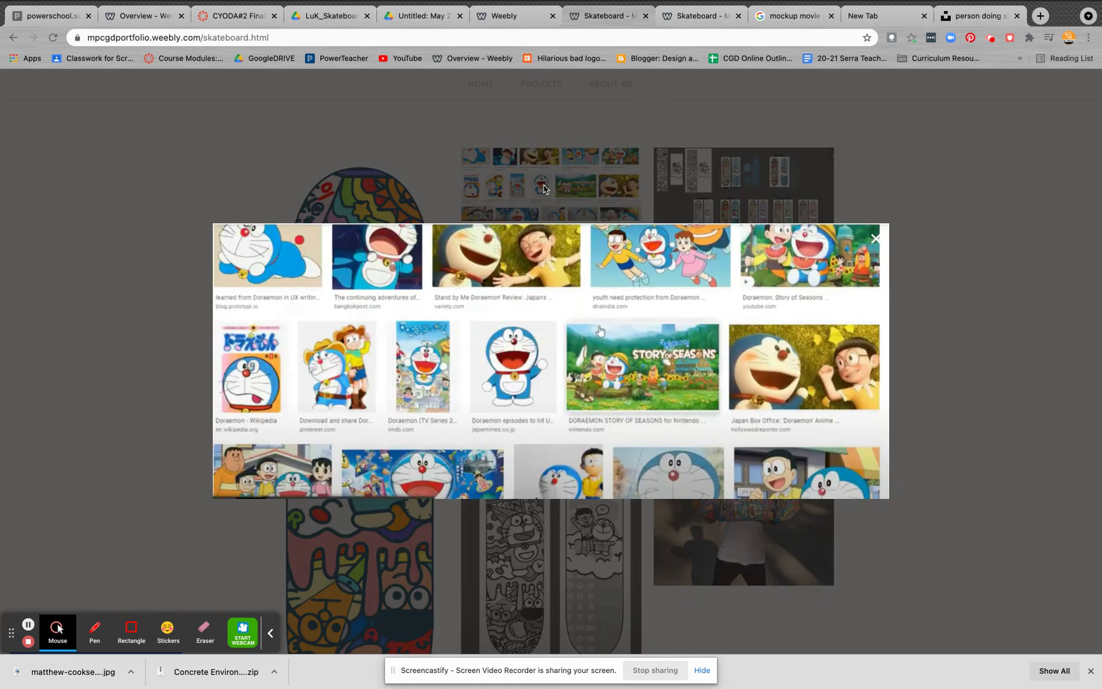
{"action": "left_click", "coordinate": [544, 189]}
{"action": "left_click", "coordinate": [543, 281]}
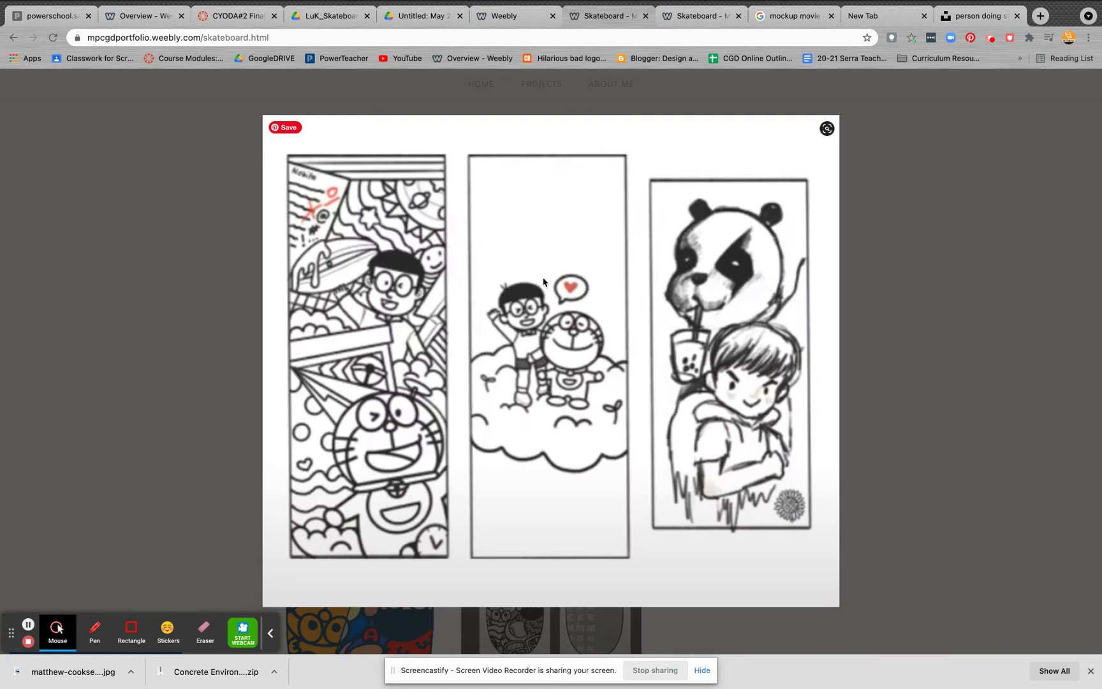
{"action": "left_click", "coordinate": [222, 271]}
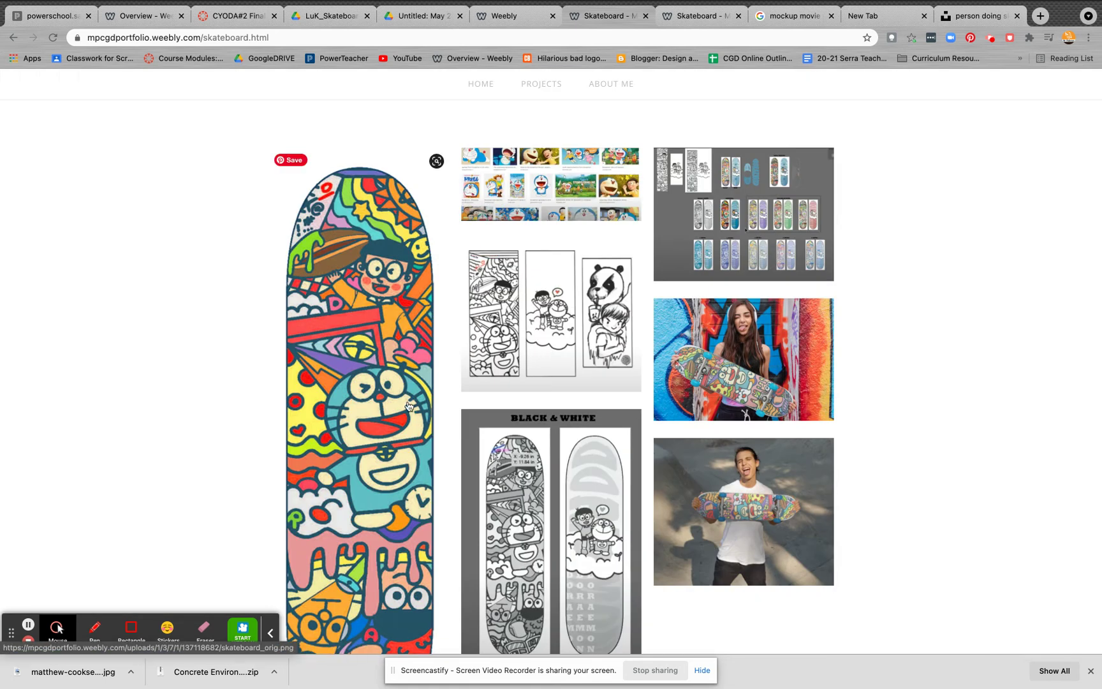
View the full-colour skateboard artwork enlarged, and revisit the gallery's research and sketch images
{"action": "left_click", "coordinate": [373, 372]}
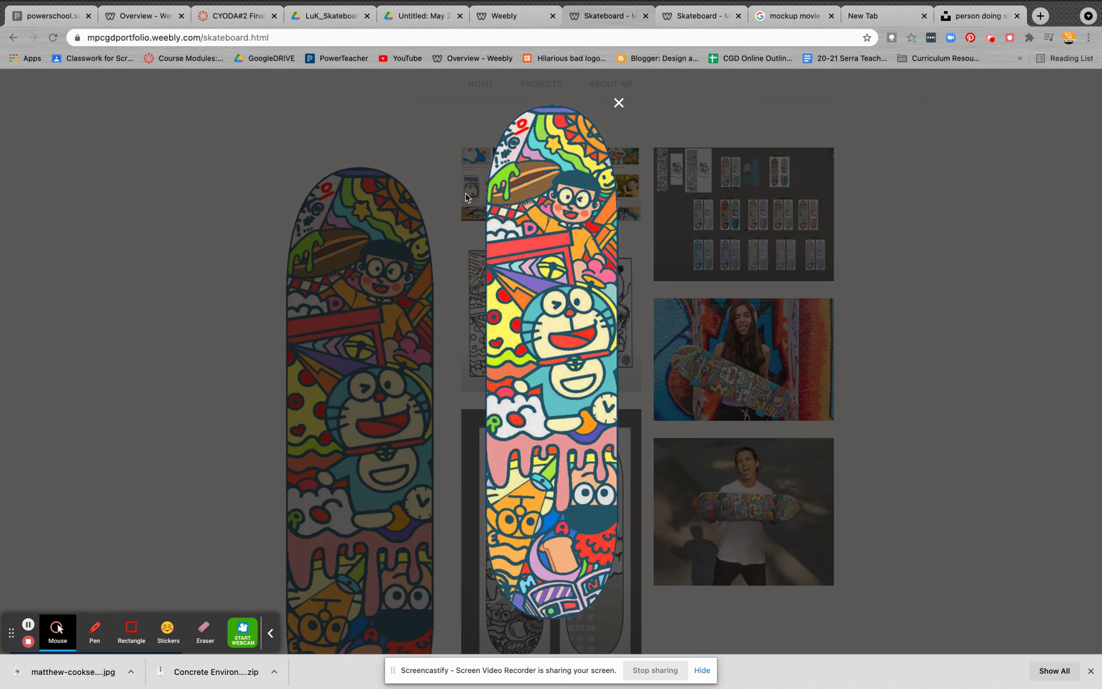
{"action": "left_click", "coordinate": [676, 141]}
{"action": "left_click", "coordinate": [582, 188]}
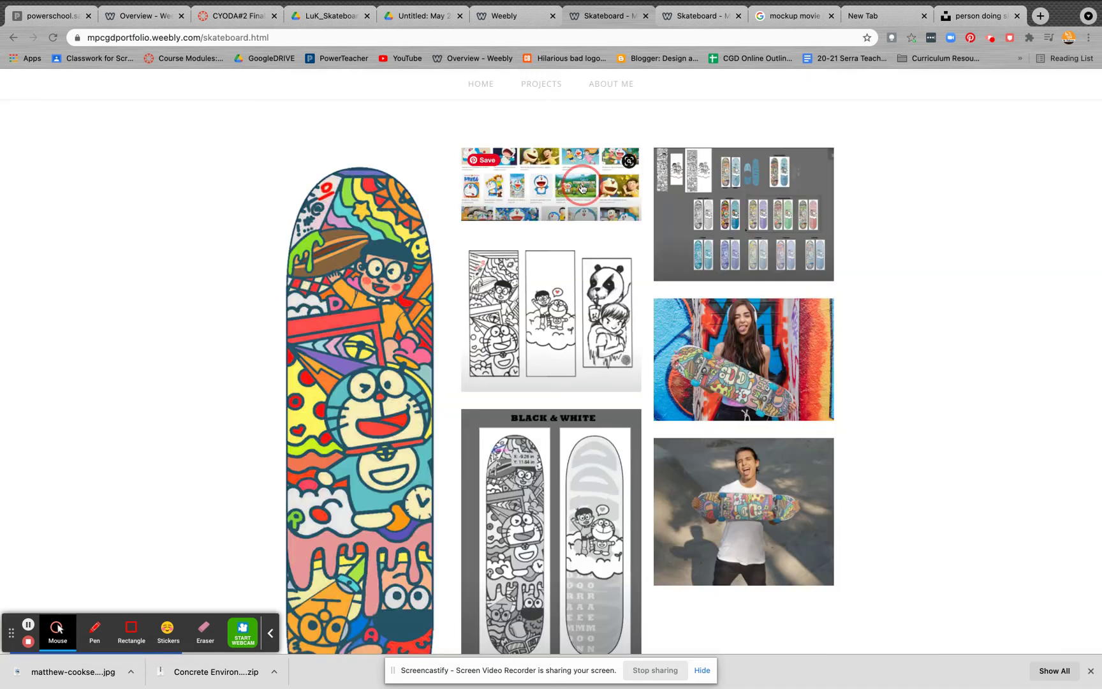
{"action": "left_click", "coordinate": [600, 330]}
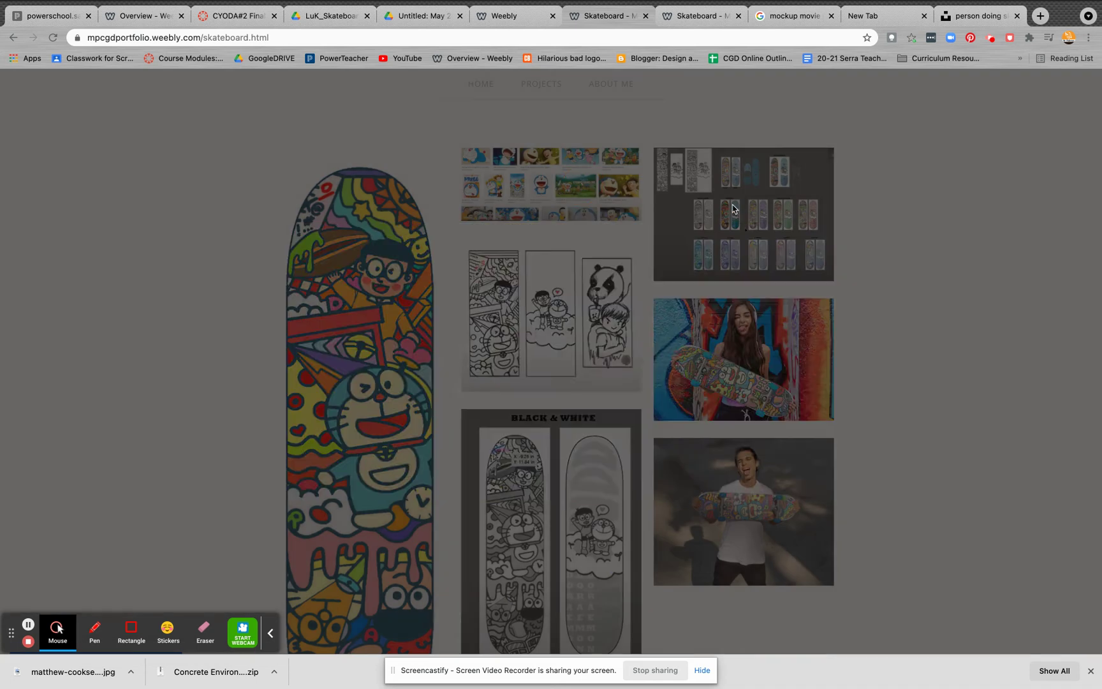
{"action": "left_click", "coordinate": [569, 309]}
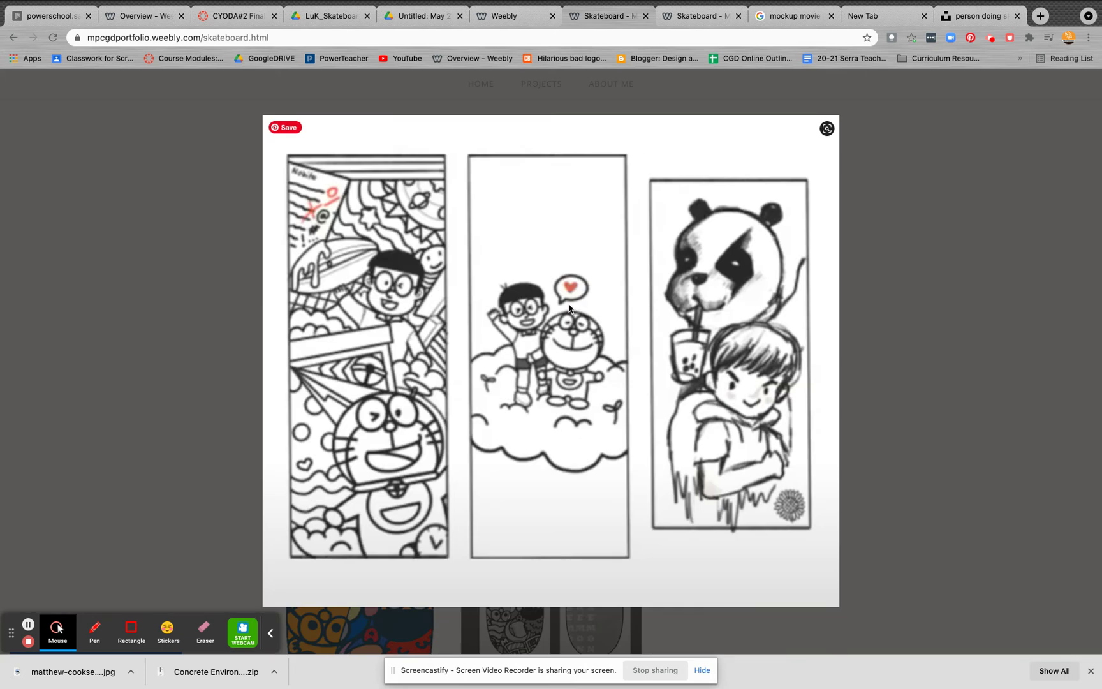
{"action": "left_click", "coordinate": [563, 515]}
{"action": "left_click", "coordinate": [885, 403]}
View the black and white board design and the sheet of colour variations enlarged
{"action": "left_click", "coordinate": [539, 495]}
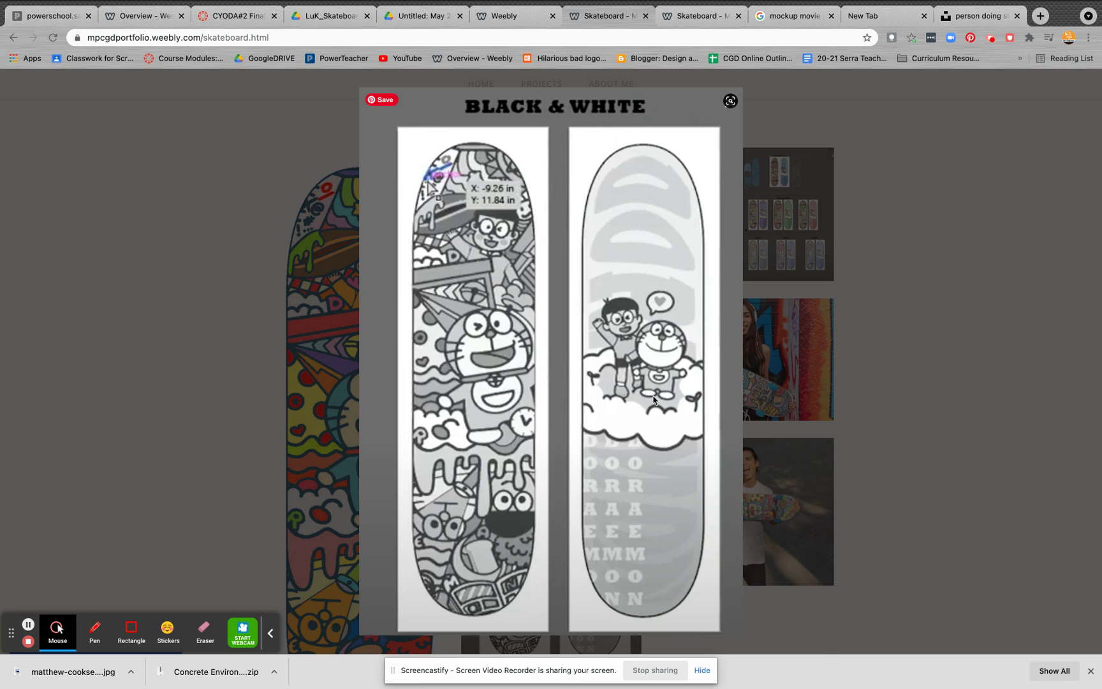
{"action": "left_click", "coordinate": [753, 241]}
{"action": "left_click", "coordinate": [744, 245]}
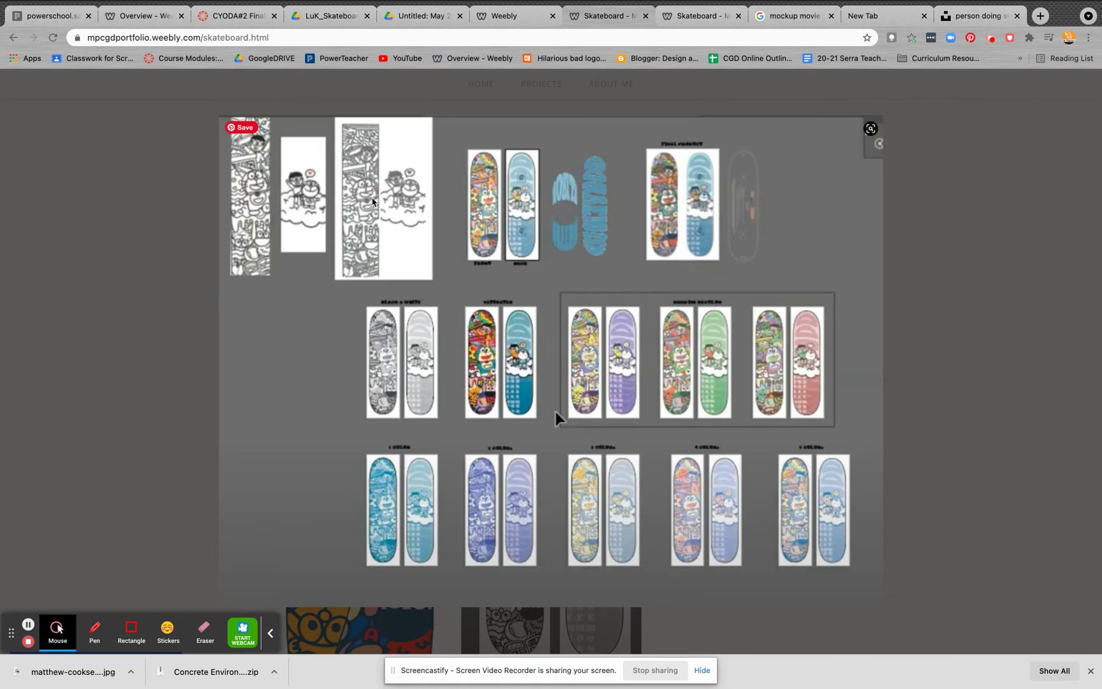
{"action": "left_click", "coordinate": [1026, 451]}
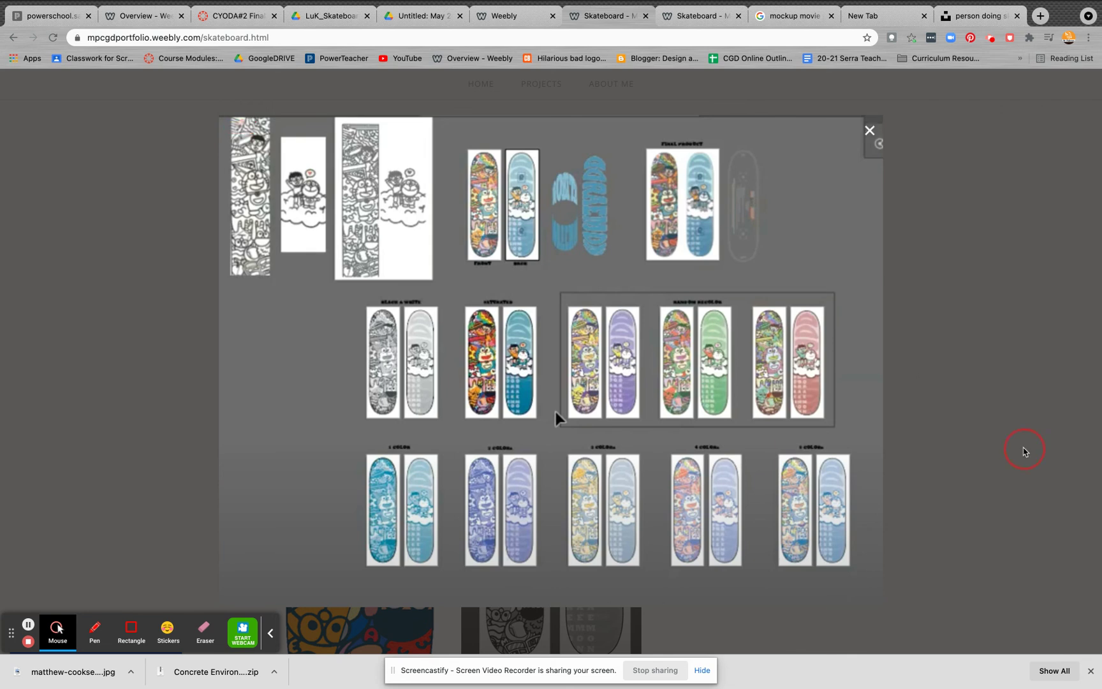
View both mockup photos of people holding the skateboard enlarged
{"action": "left_click", "coordinate": [766, 385]}
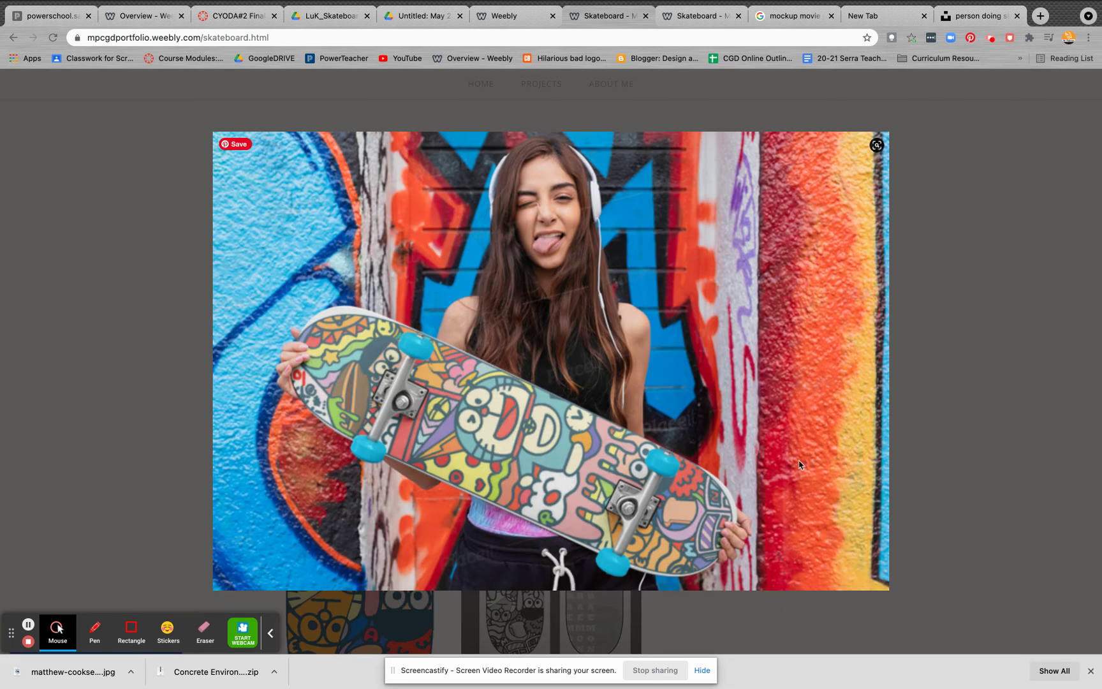
{"action": "left_click", "coordinate": [933, 428]}
{"action": "left_click", "coordinate": [716, 503]}
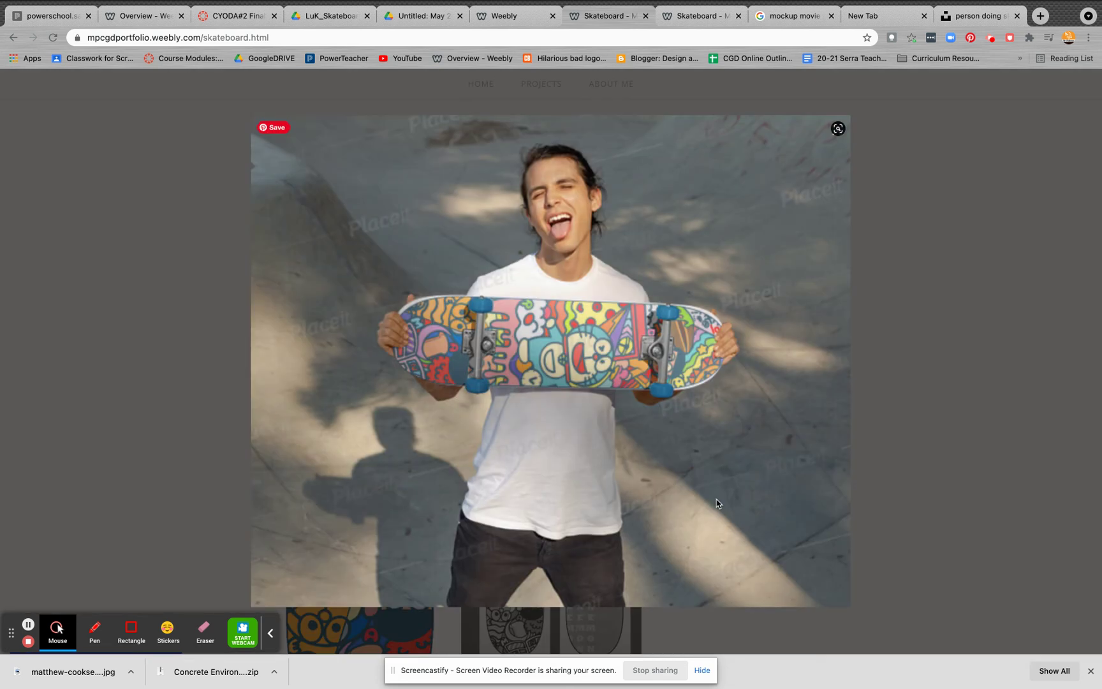
{"action": "left_click", "coordinate": [950, 382]}
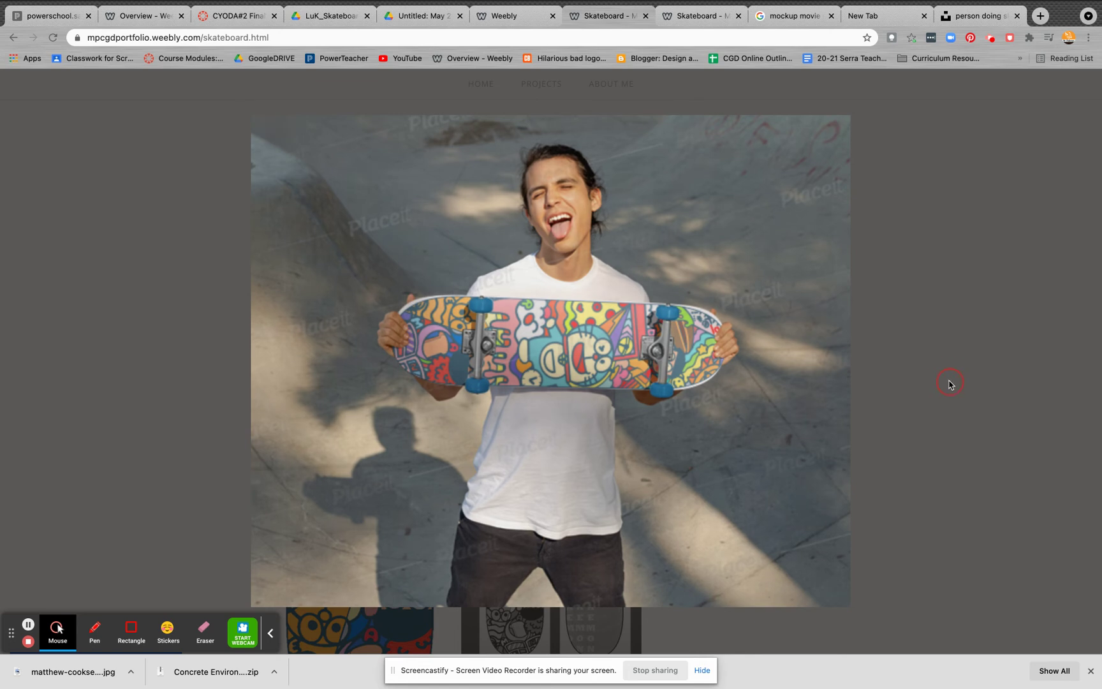
Examine the My Process list, its Pinterest research entry and the Reflection section below the gallery
{"action": "scroll", "coordinate": [618, 527], "scroll_direction": "down", "scroll_amount": 5}
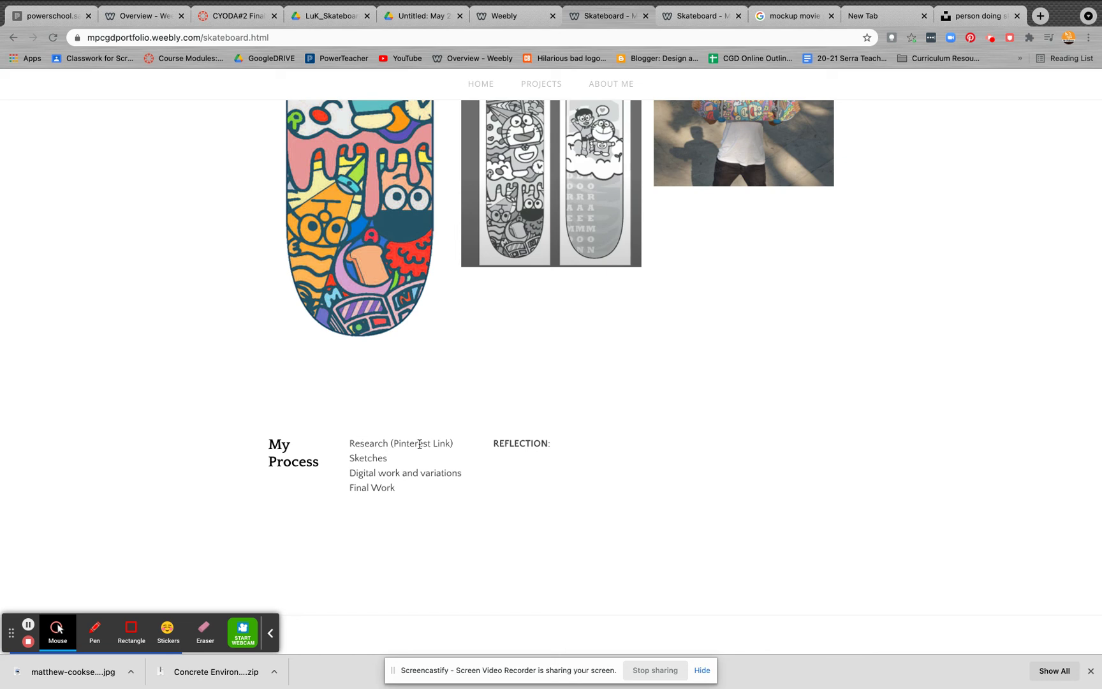
{"action": "double_click", "coordinate": [439, 442]}
{"action": "left_click", "coordinate": [523, 459]}
{"action": "scroll", "coordinate": [533, 465], "scroll_direction": "up", "scroll_amount": 10}
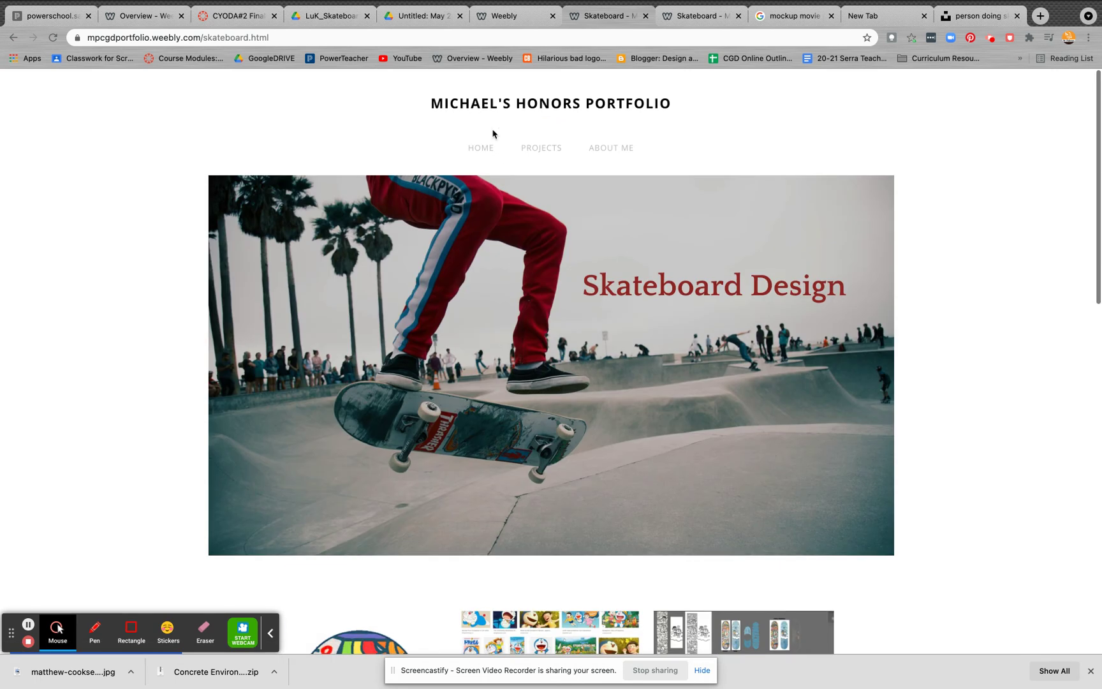
Review the Projects list and reopen the research, sketch and graffiti-wall mockup images from the gallery
{"action": "mouse_move", "coordinate": [538, 150]}
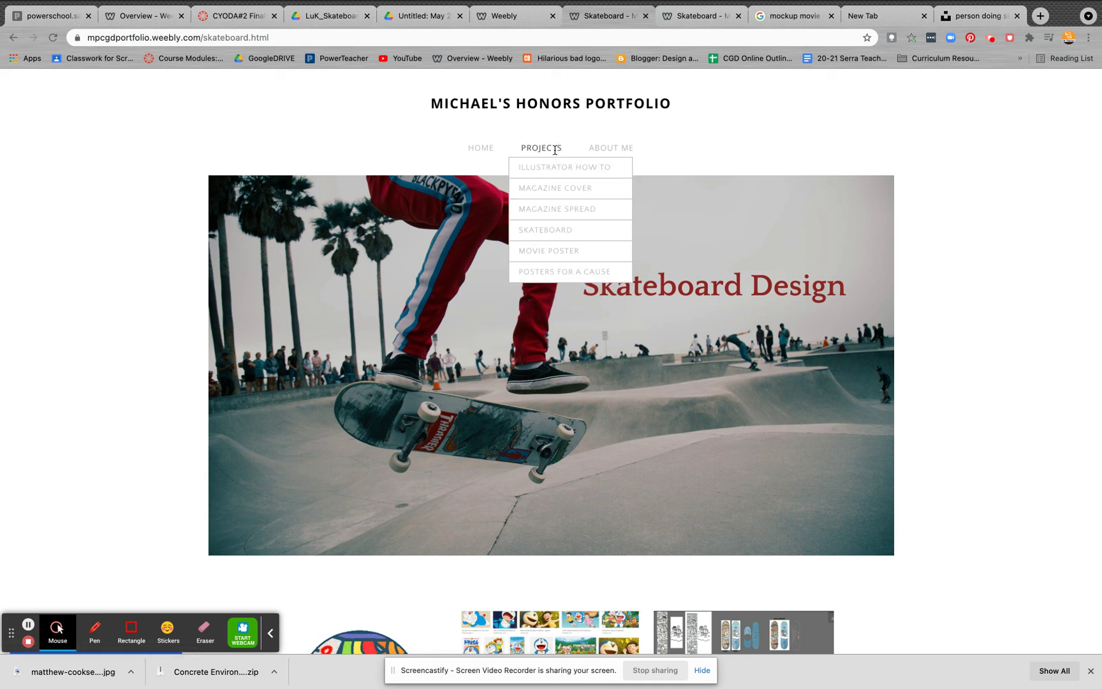
{"action": "scroll", "coordinate": [745, 554], "scroll_direction": "down", "scroll_amount": 10}
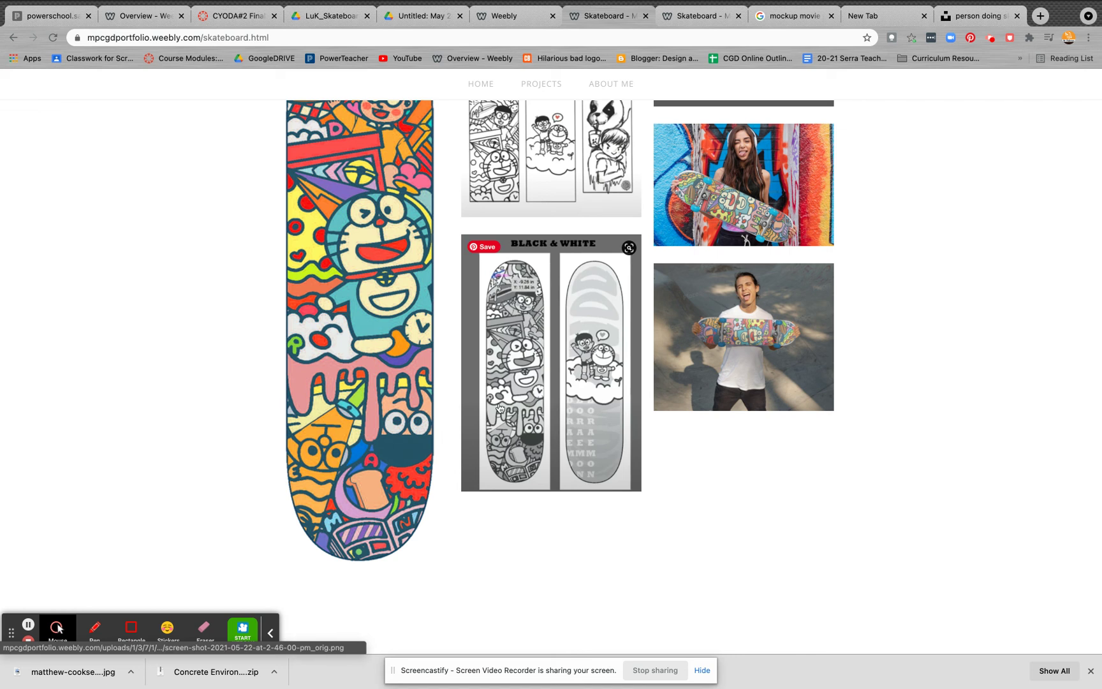
{"action": "scroll", "coordinate": [498, 179], "scroll_direction": "up", "scroll_amount": 3}
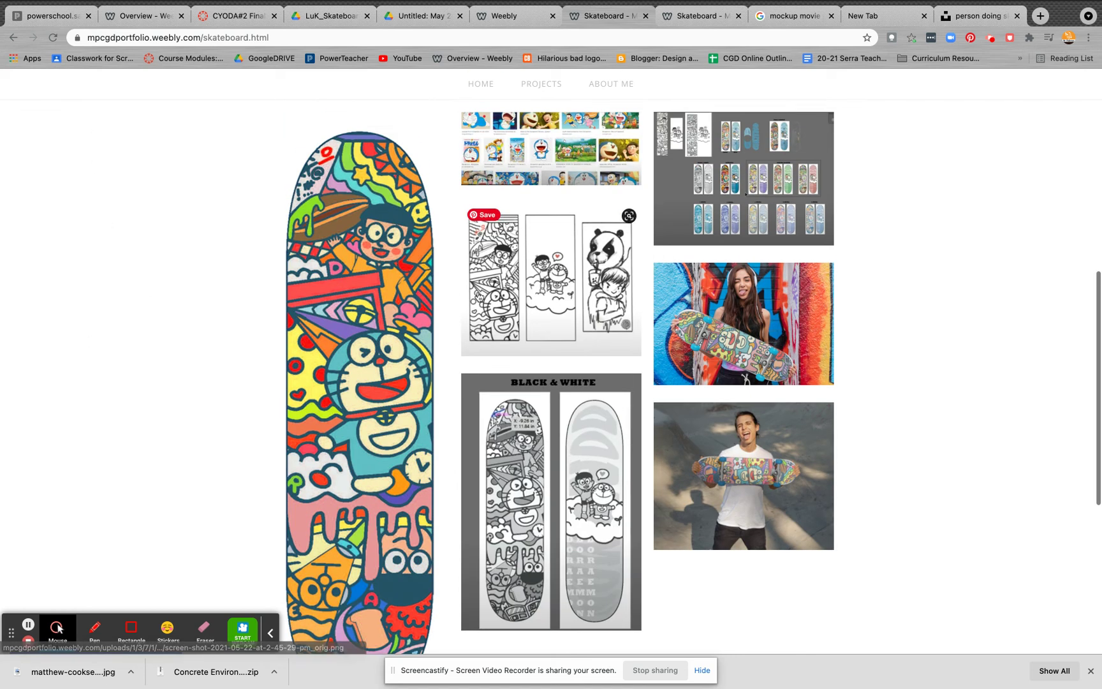
{"action": "left_click", "coordinate": [581, 208]}
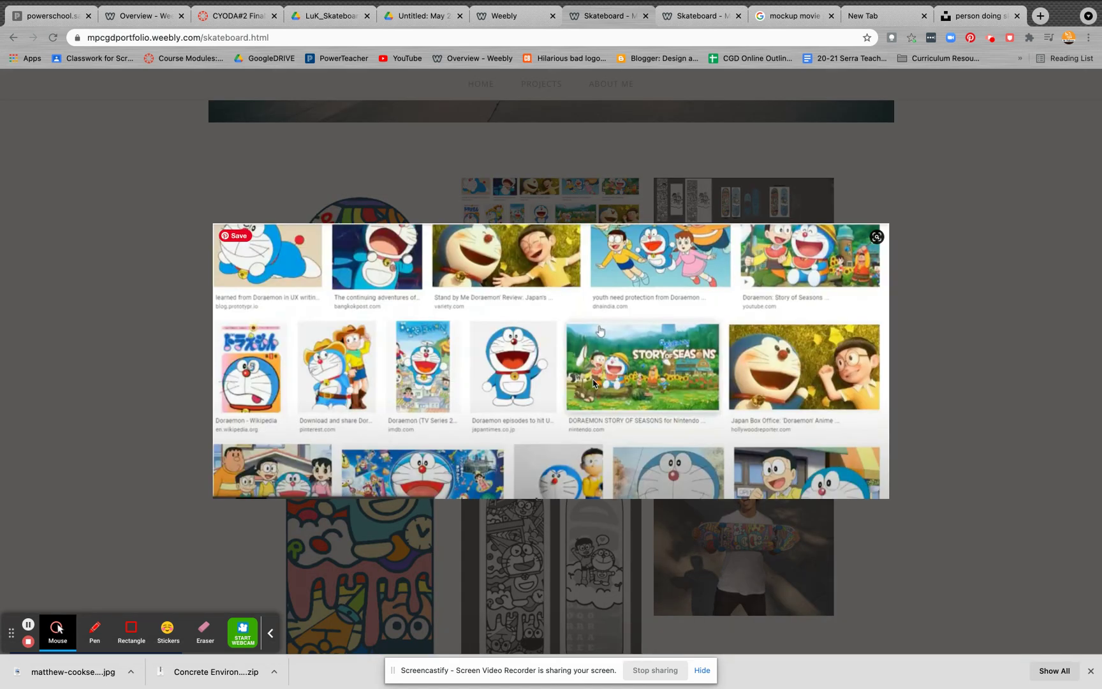
{"action": "left_click", "coordinate": [734, 246]}
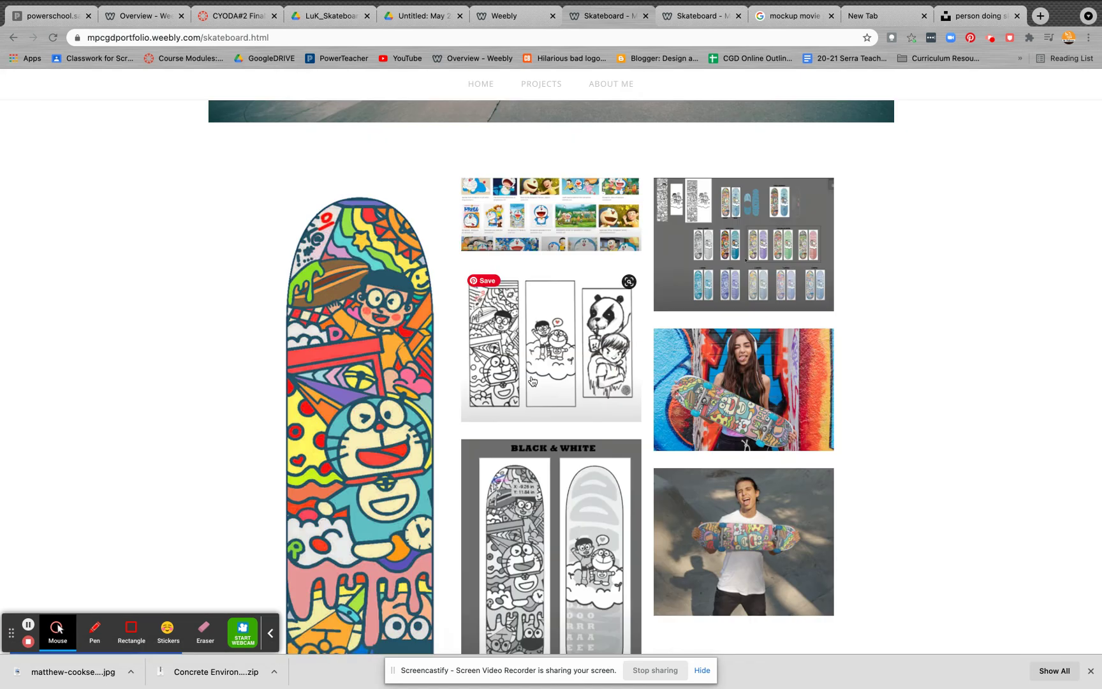
{"action": "left_click", "coordinate": [594, 373]}
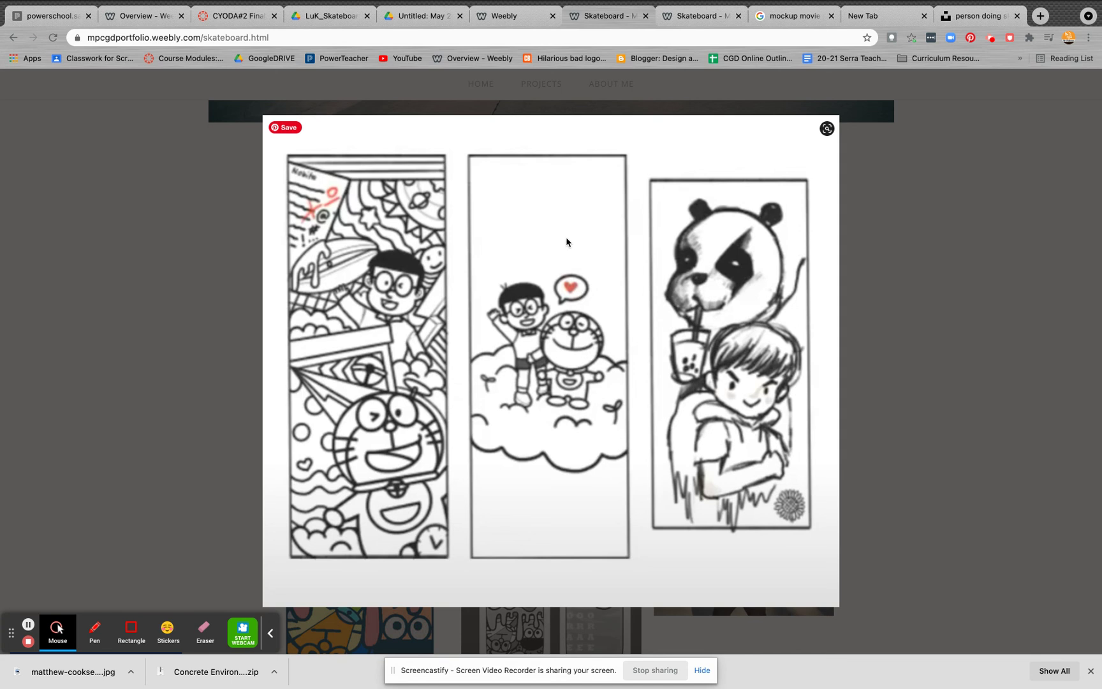
{"action": "left_click", "coordinate": [917, 266]}
{"action": "left_click", "coordinate": [754, 416]}
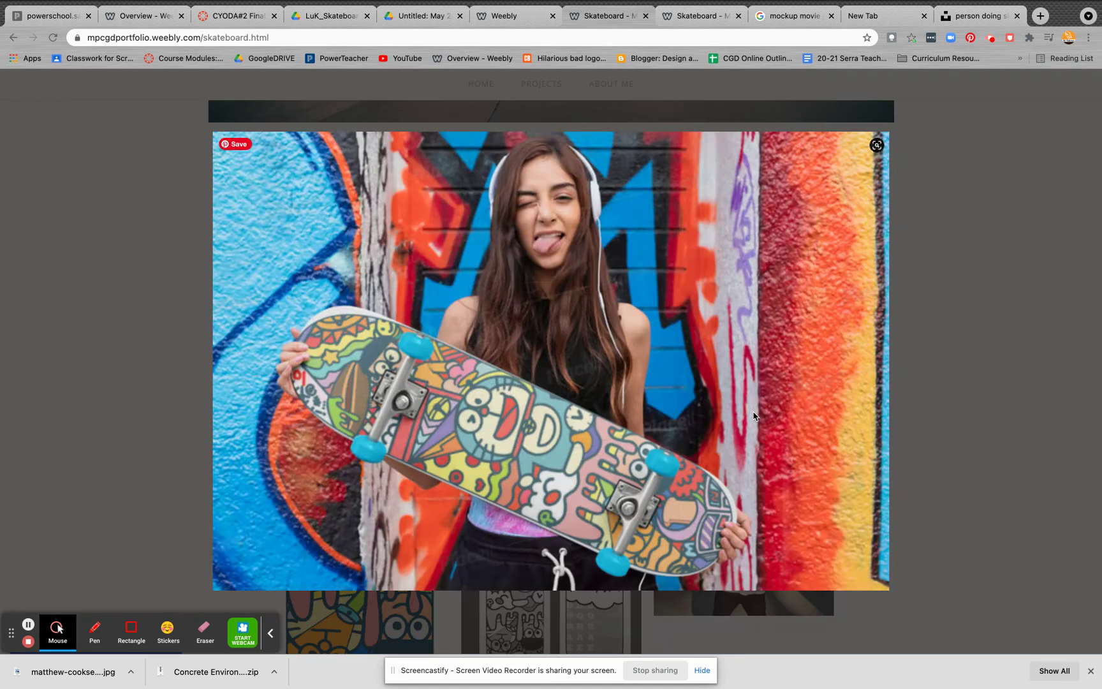
{"action": "left_click", "coordinate": [981, 327]}
Return to the My Process and Reflection sections and display the list of project pages
{"action": "scroll", "coordinate": [718, 438], "scroll_direction": "down", "scroll_amount": 5}
{"action": "scroll", "coordinate": [718, 438], "scroll_direction": "down", "scroll_amount": 2}
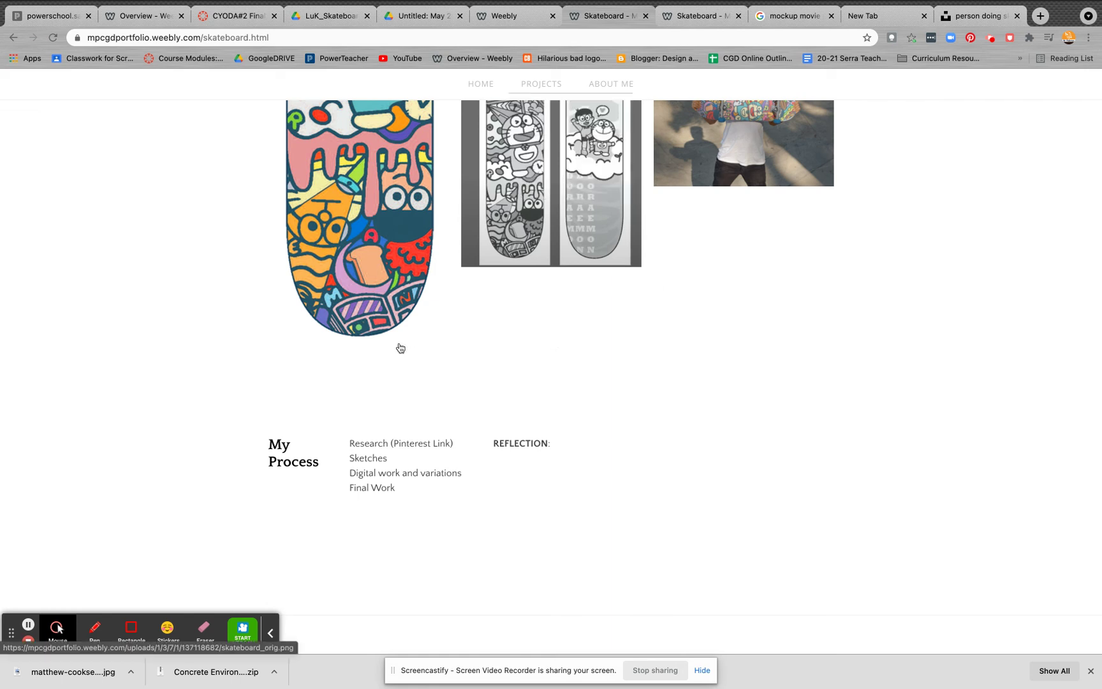
{"action": "mouse_move", "coordinate": [555, 89]}
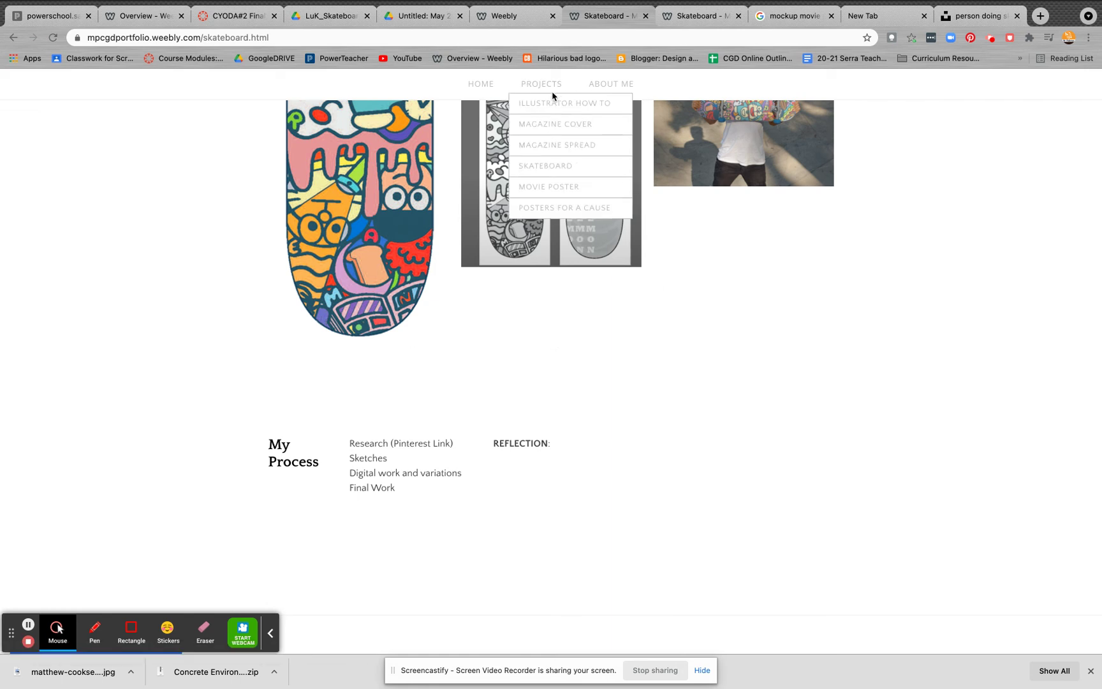